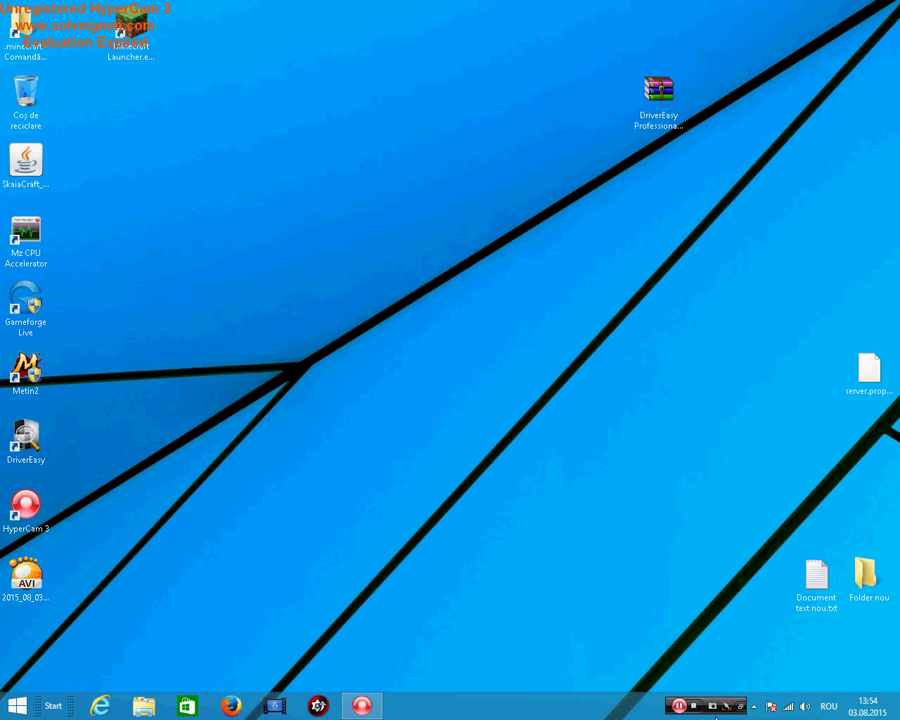
Extract the DriverEasy Professional folder from its RAR archive to the desktop and close the archive
double_click(665, 90)
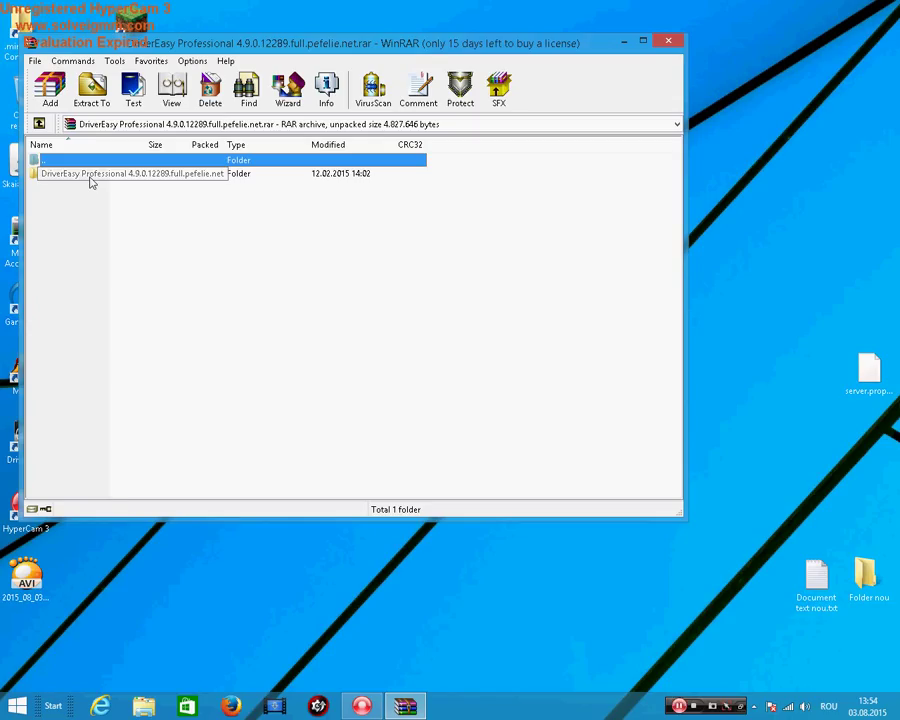
click(90, 177)
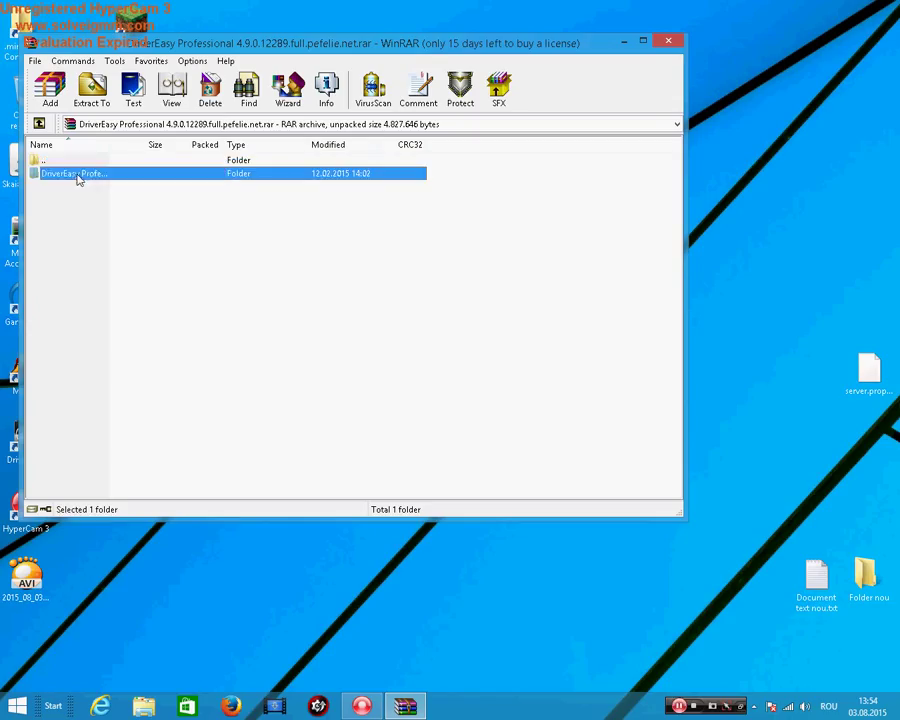
drag(78, 179, 285, 567)
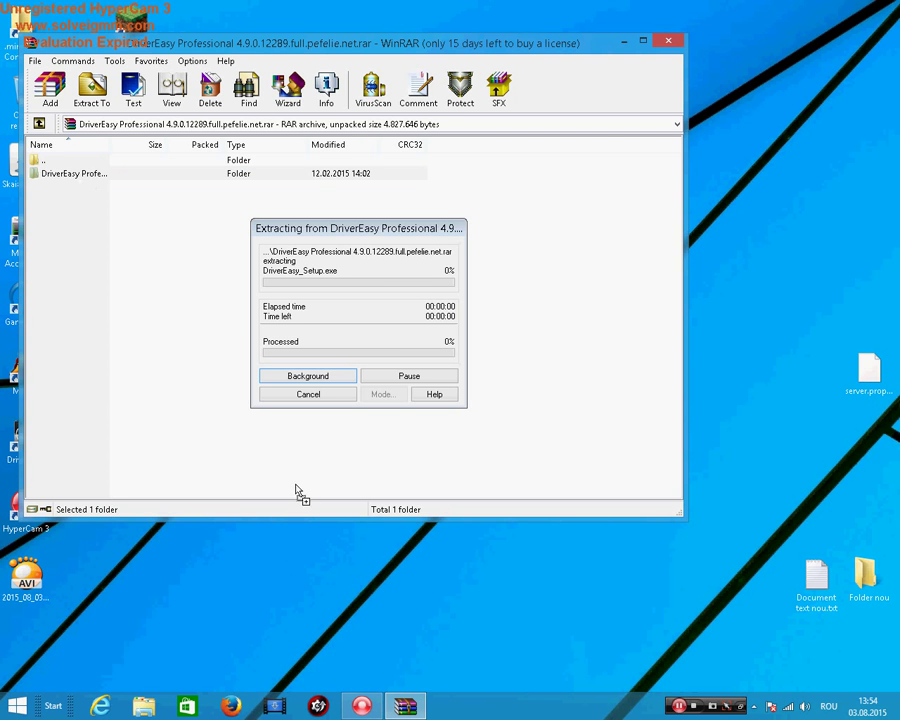
click(308, 395)
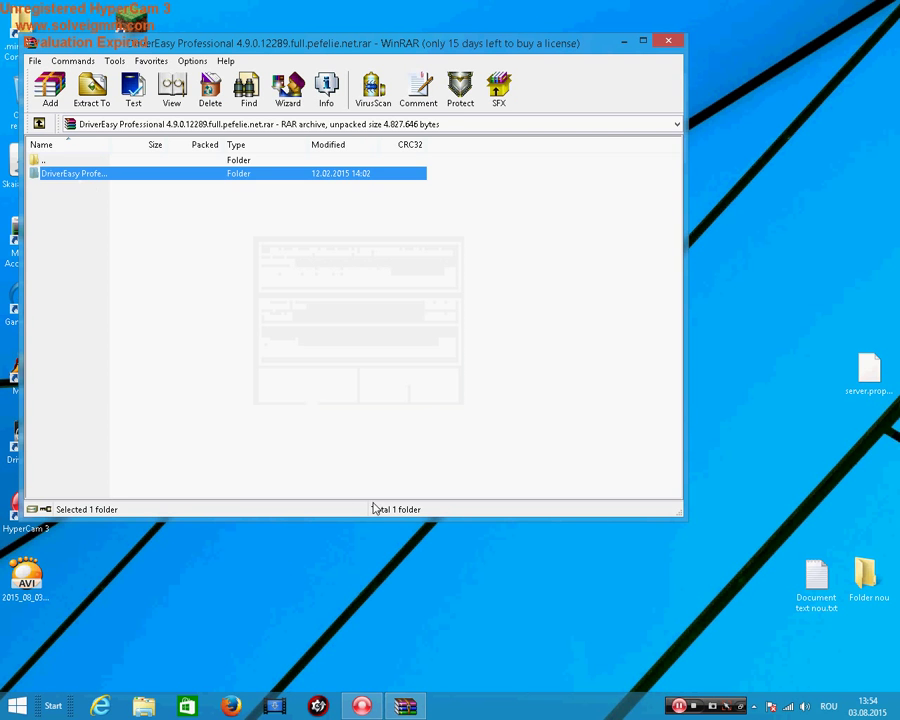
click(666, 42)
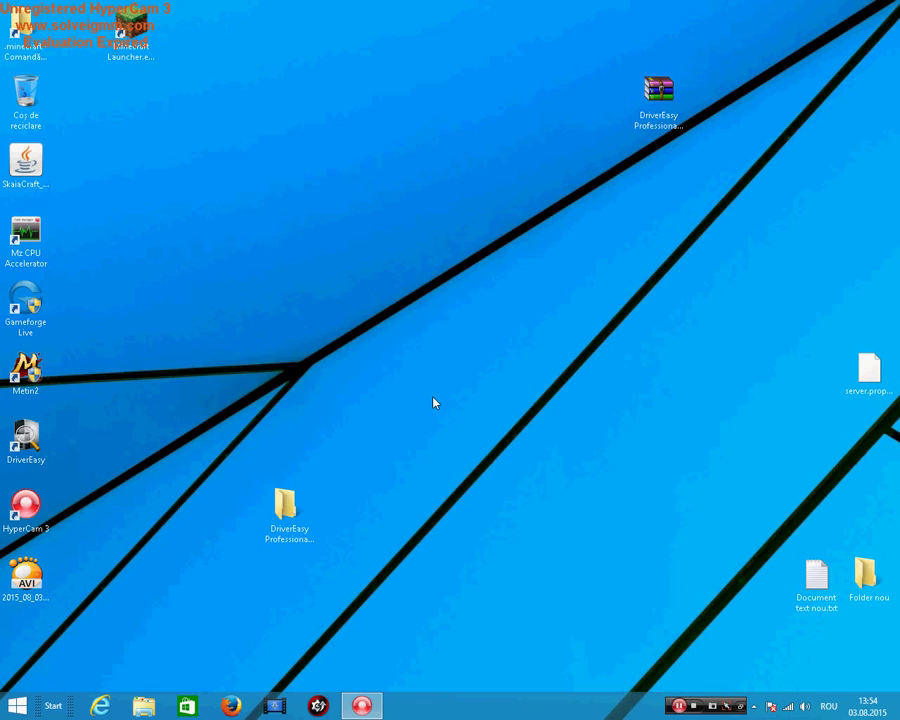
Open the extracted DriverEasy Professional folder and start DriverEasy_Setup.exe with English as the setup language
double_click(290, 515)
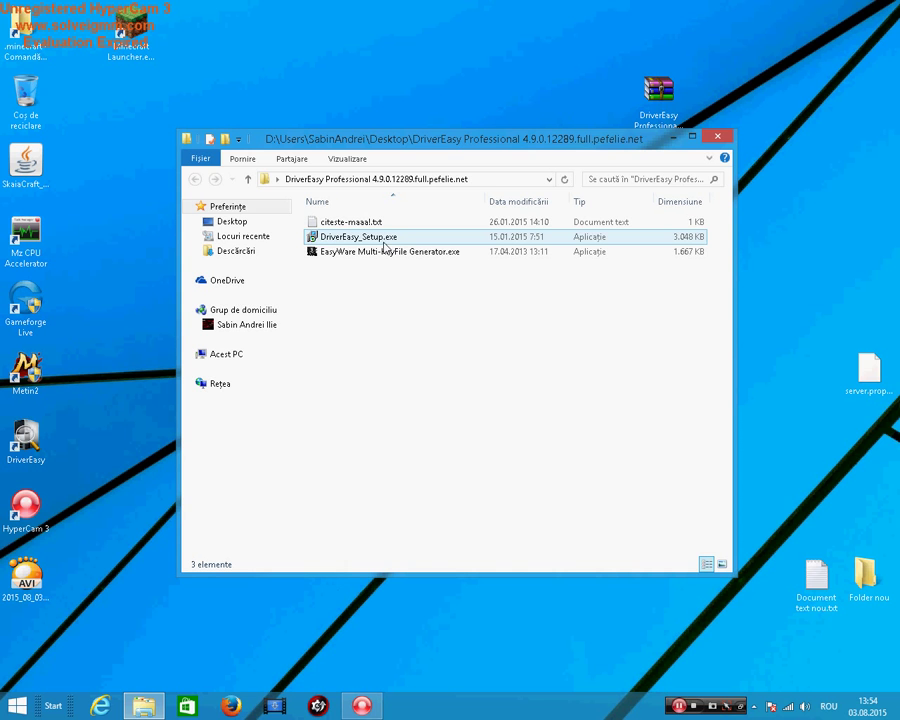
click(385, 240)
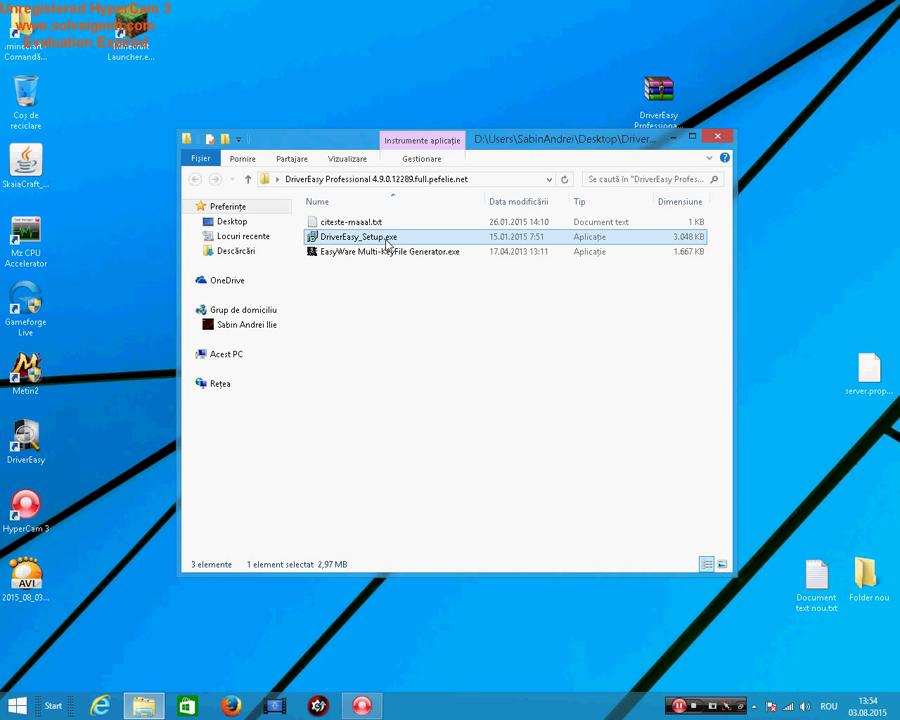
double_click(386, 241)
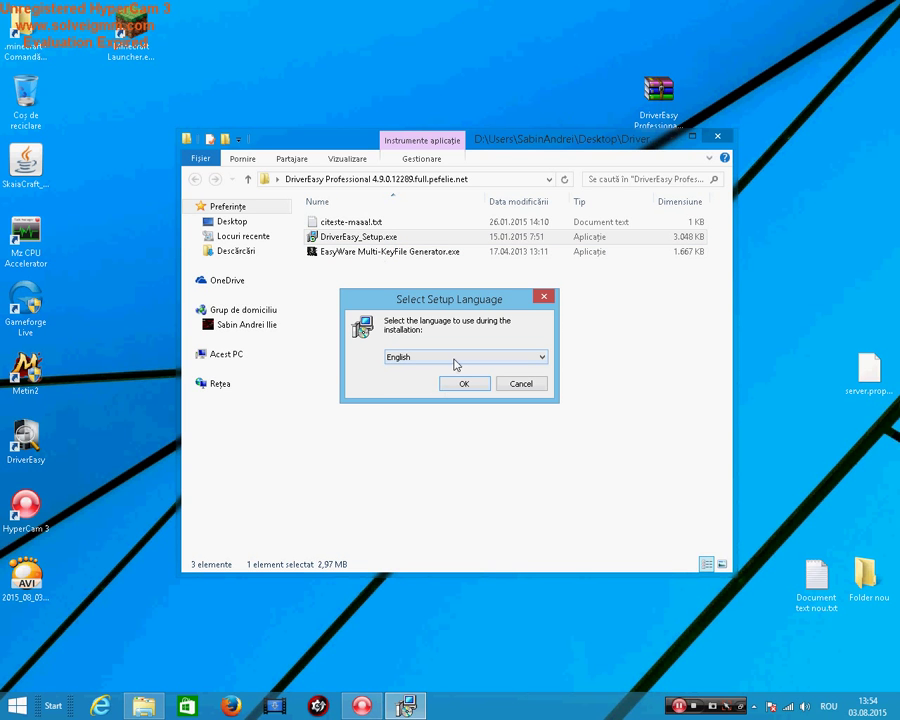
click(455, 358)
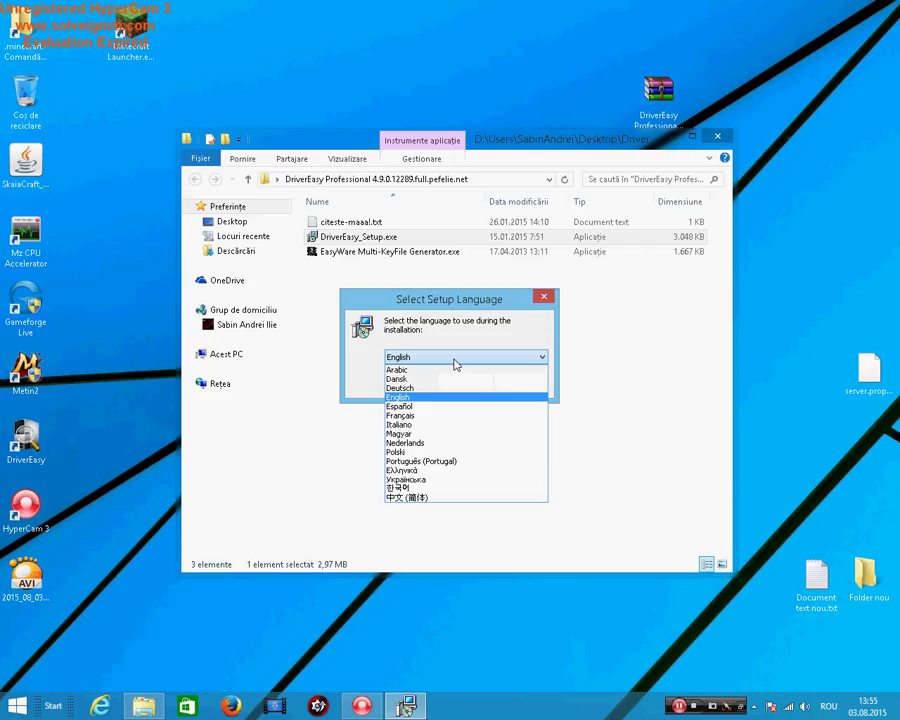
click(454, 361)
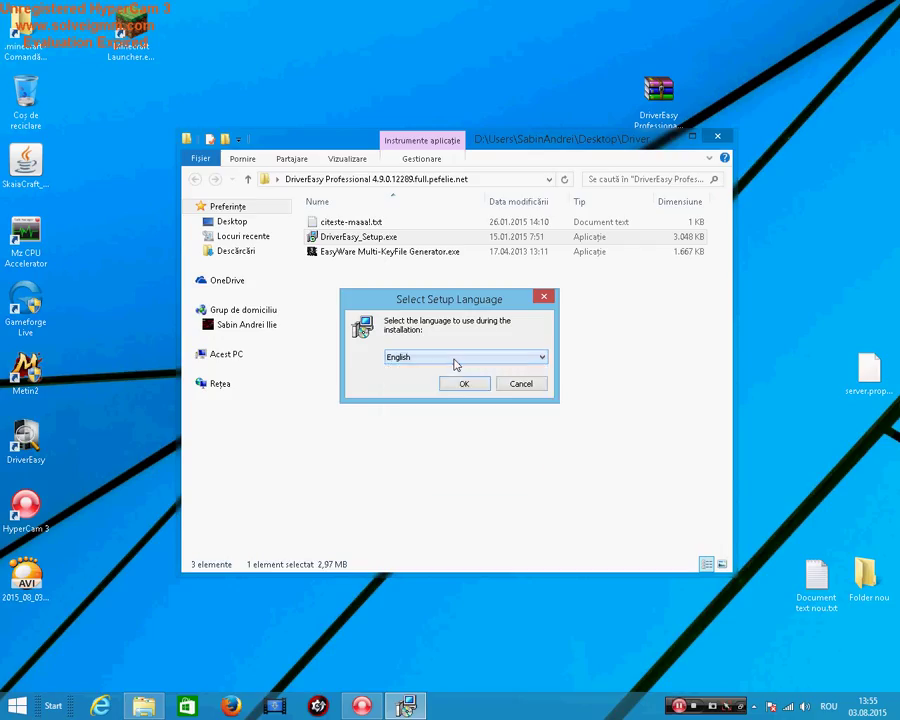
click(463, 385)
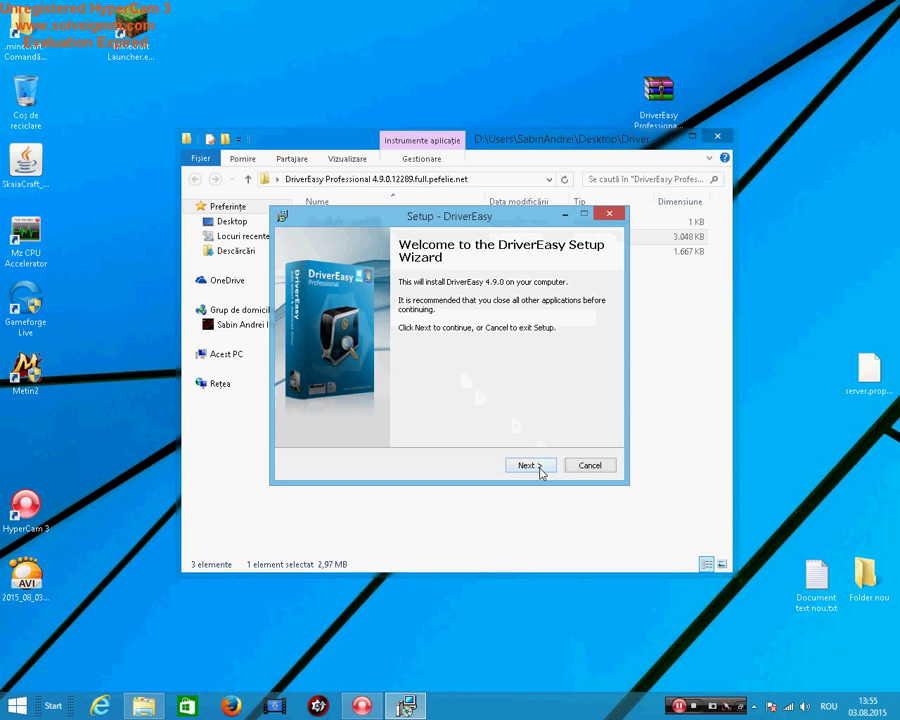
Install DriverEasy with the Express installation type and finish the setup with Launch DriverEasy enabled
click(538, 469)
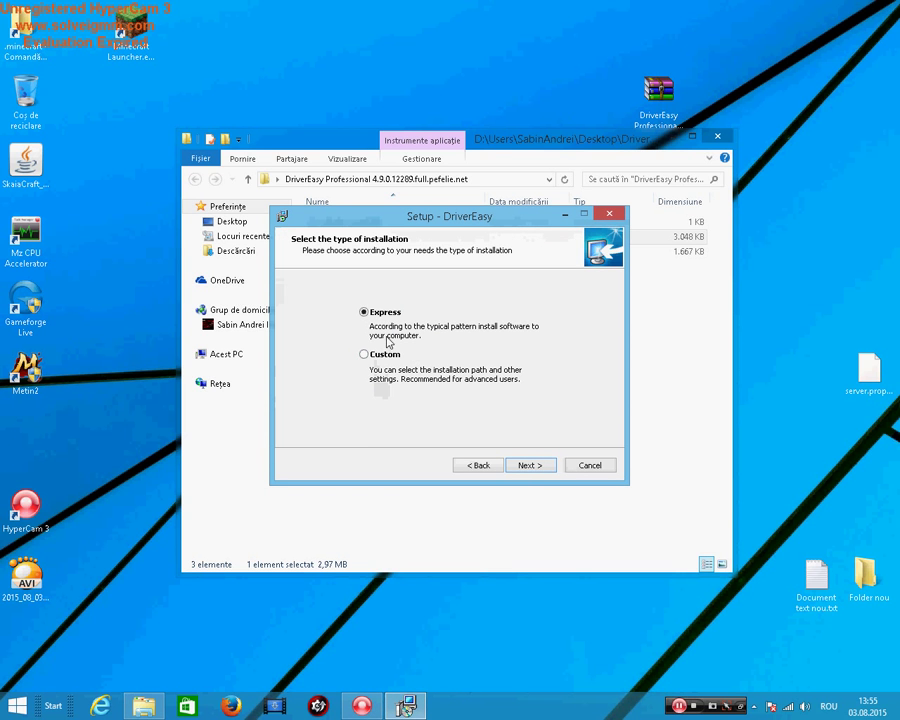
click(541, 467)
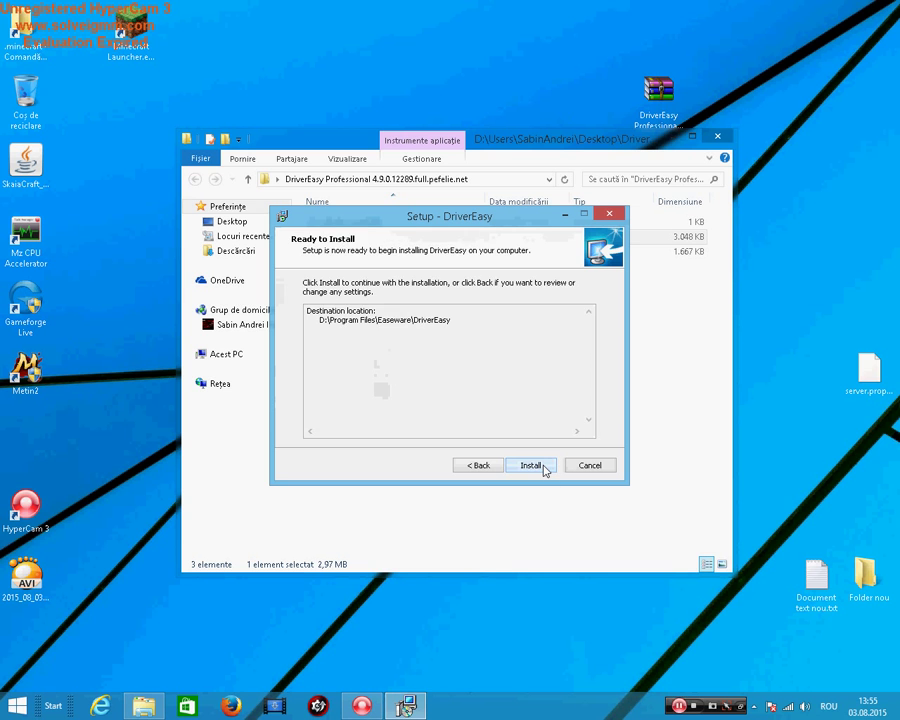
click(544, 468)
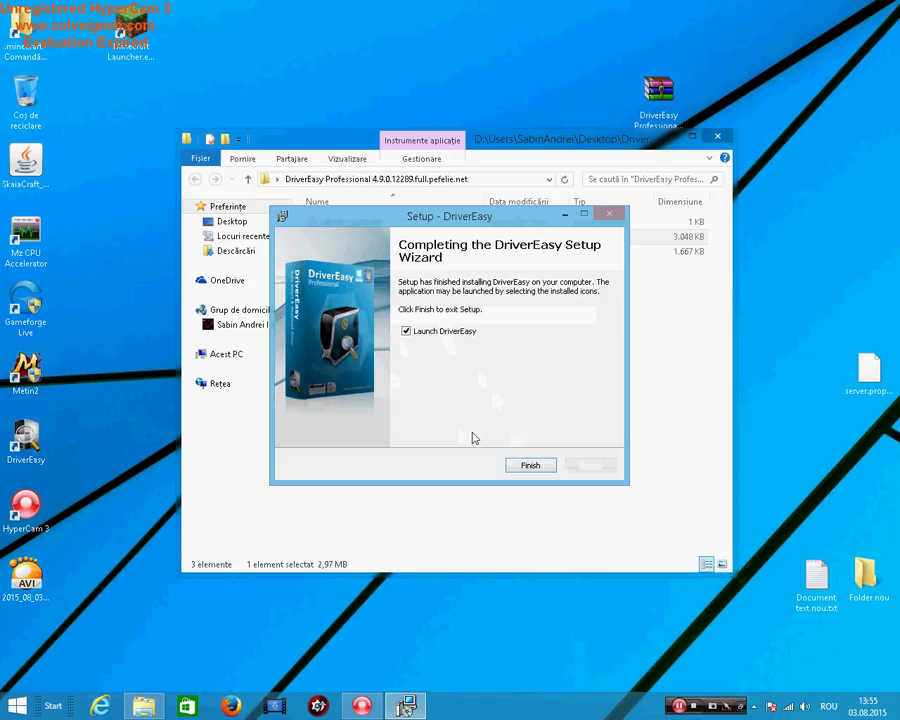
click(527, 466)
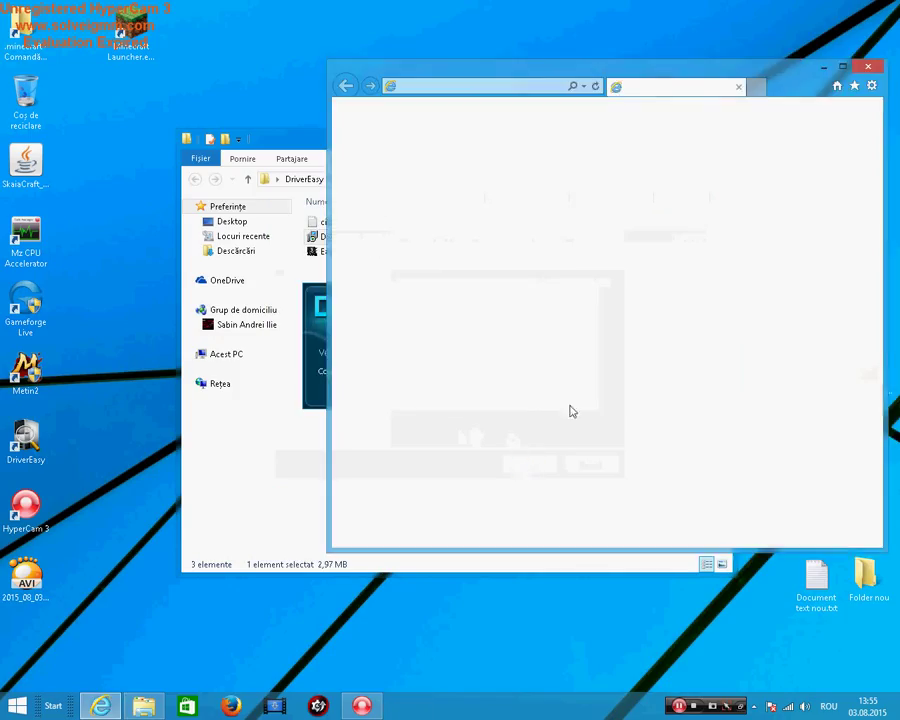
Dismiss the browser window, accept the offered DriverEasy update and close the updated program
click(882, 68)
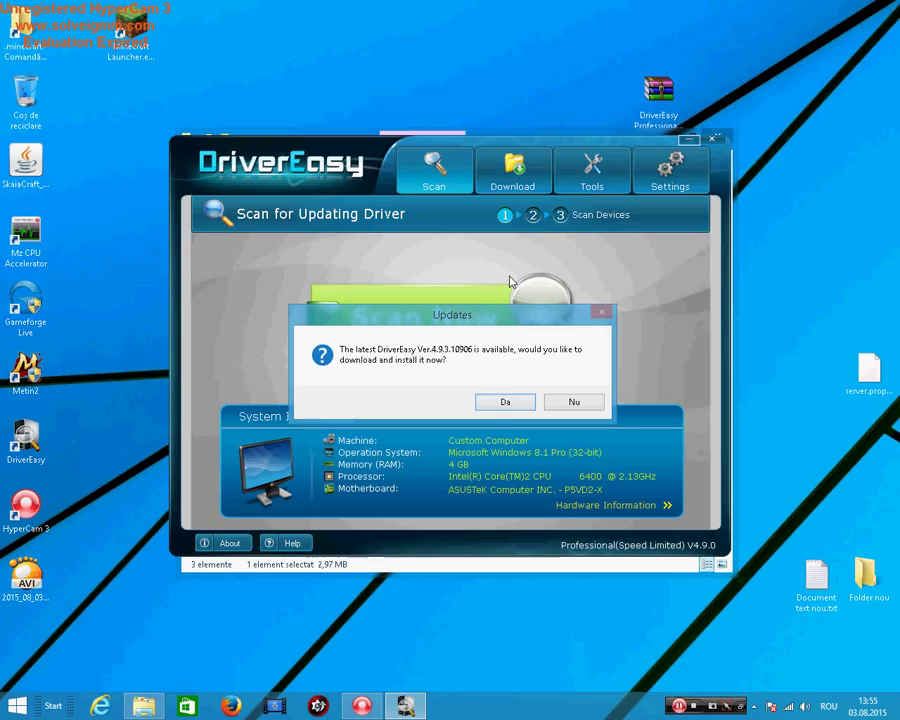
click(507, 402)
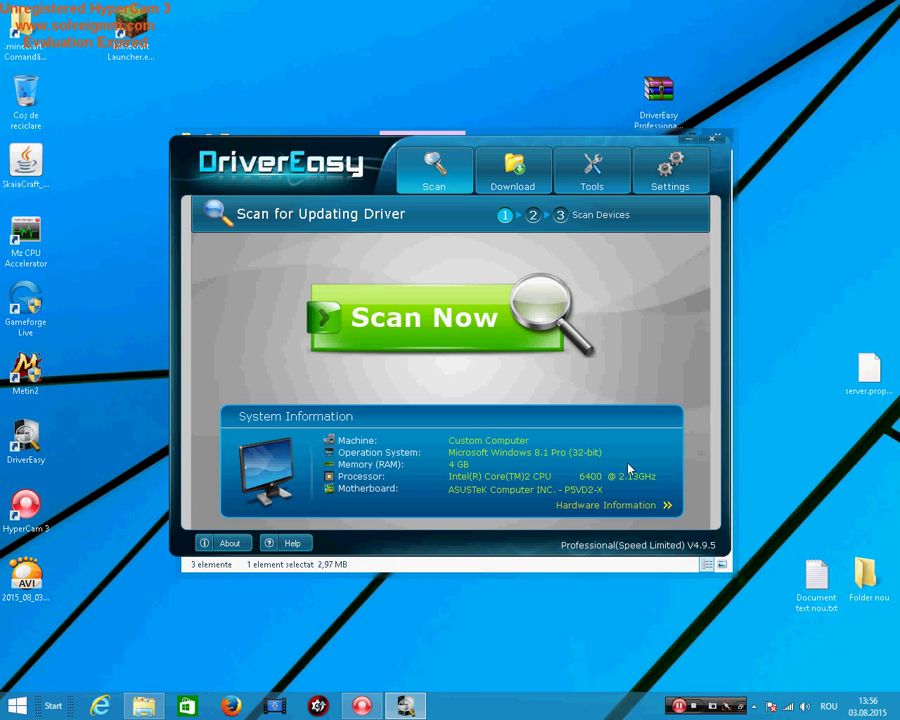
click(712, 141)
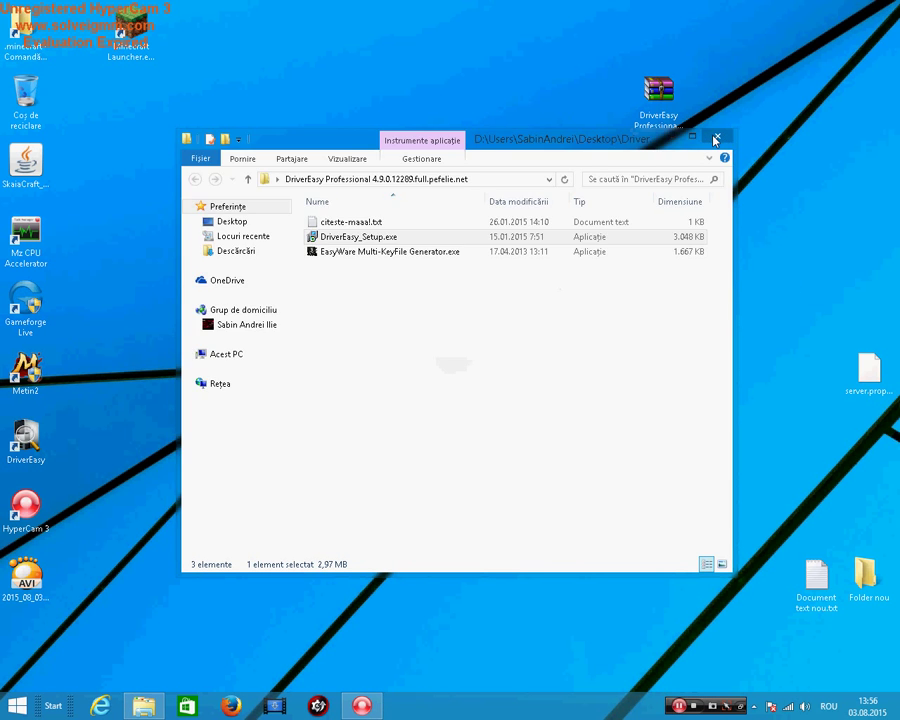
Open EasyWare Multi-KeyFile Generator.exe and set version DriverEasy v4.xx.x.xxxxx, days left 1 Year and license type Normal
click(360, 252)
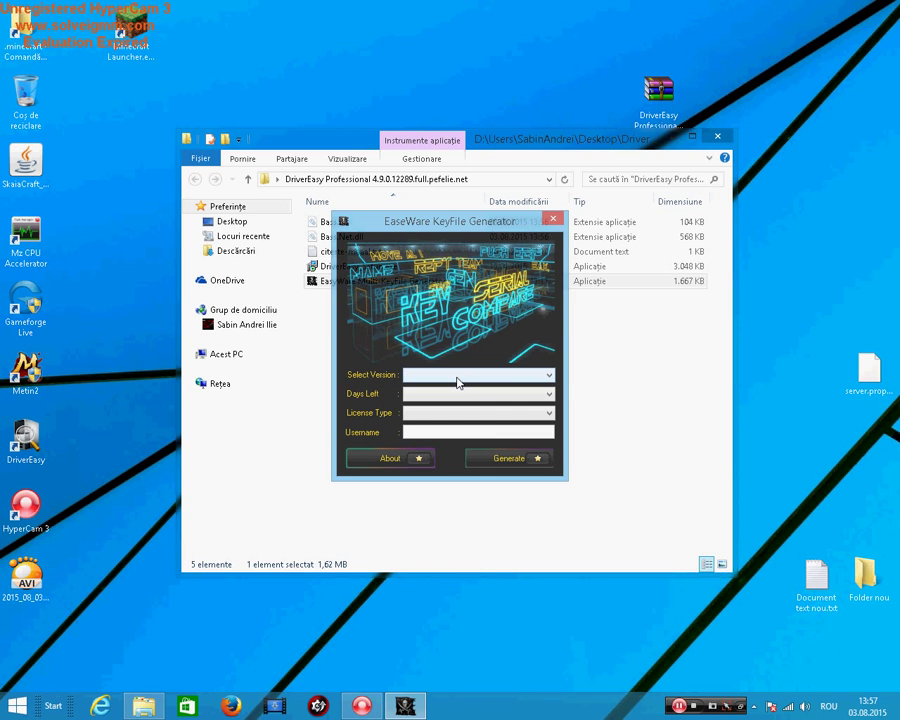
click(458, 376)
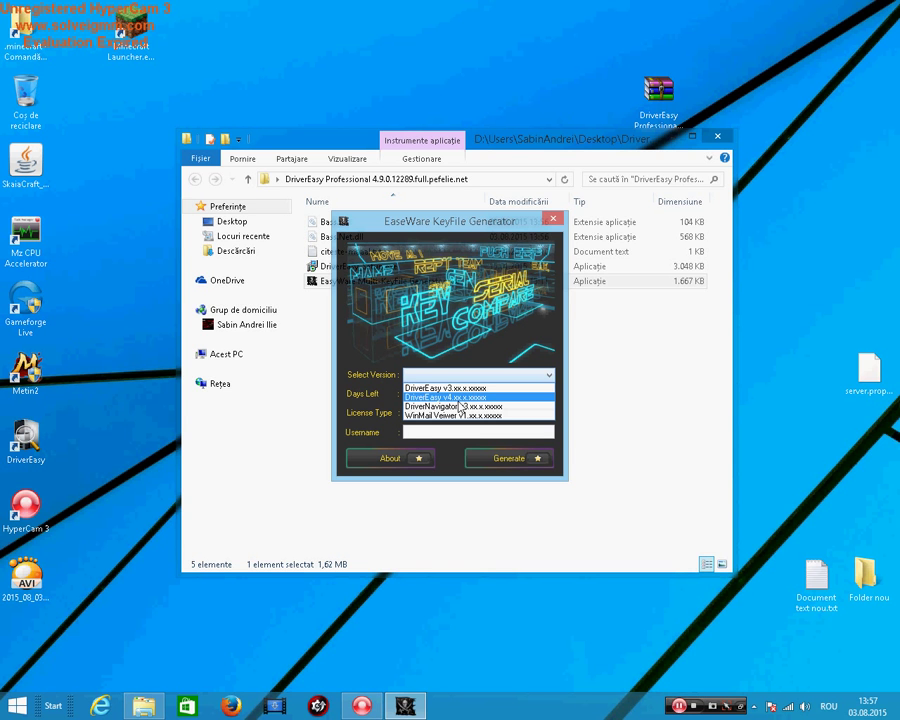
click(459, 402)
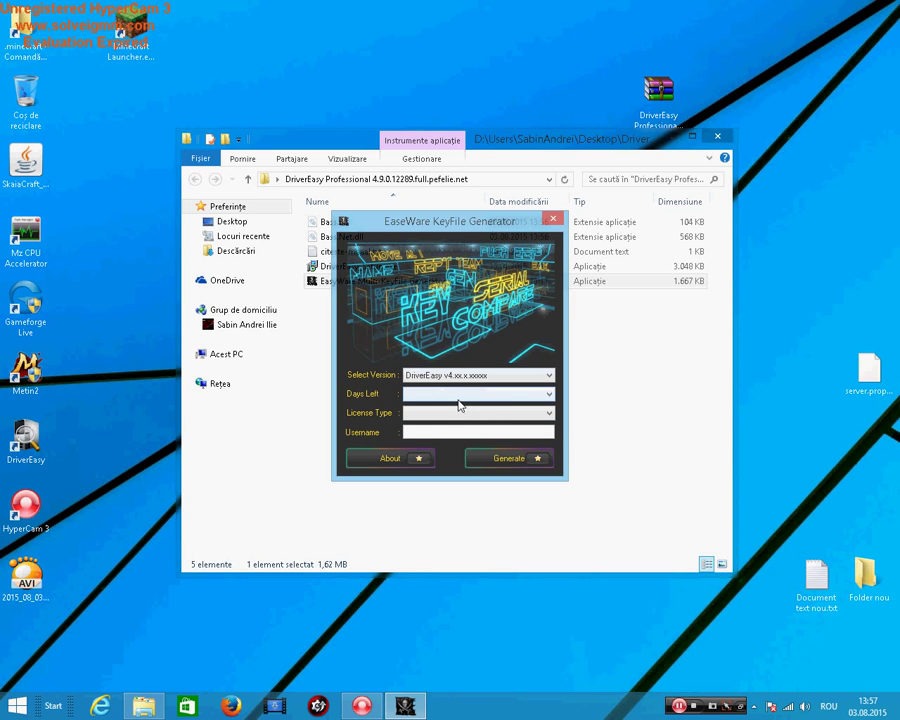
click(462, 396)
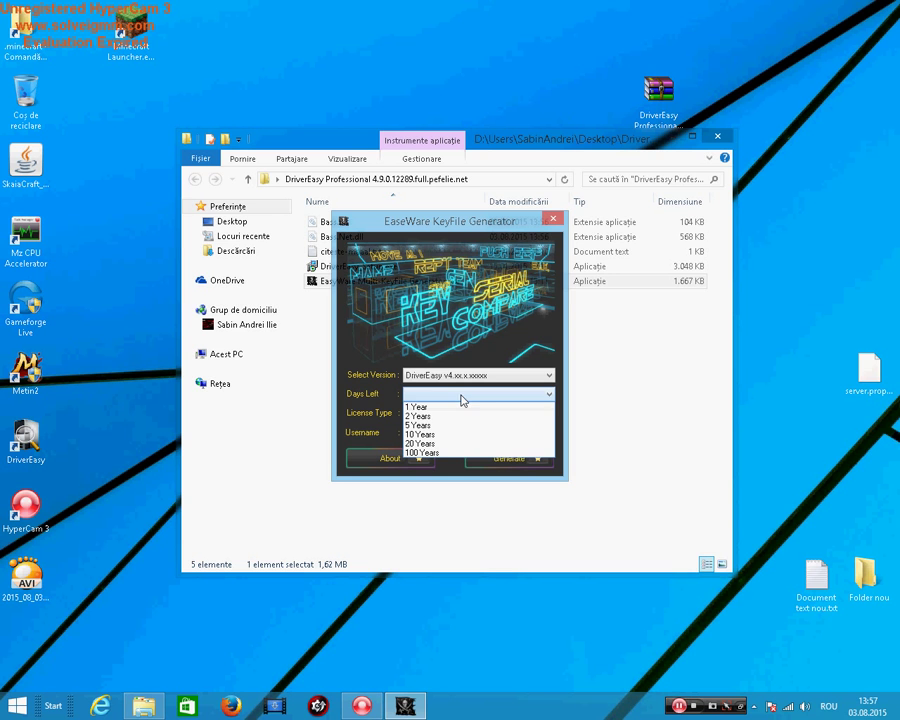
click(451, 408)
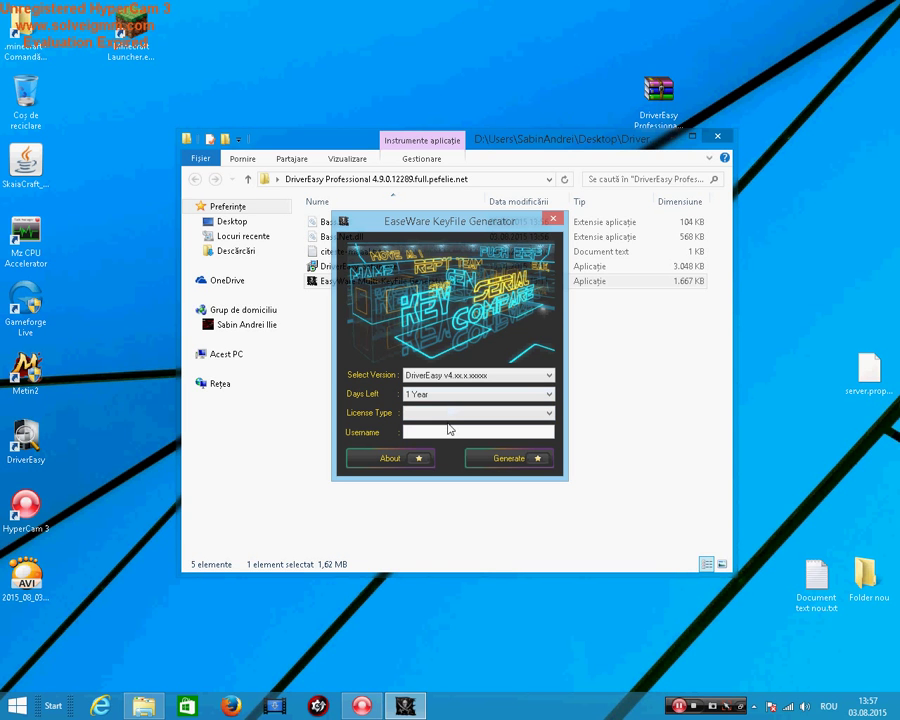
click(448, 418)
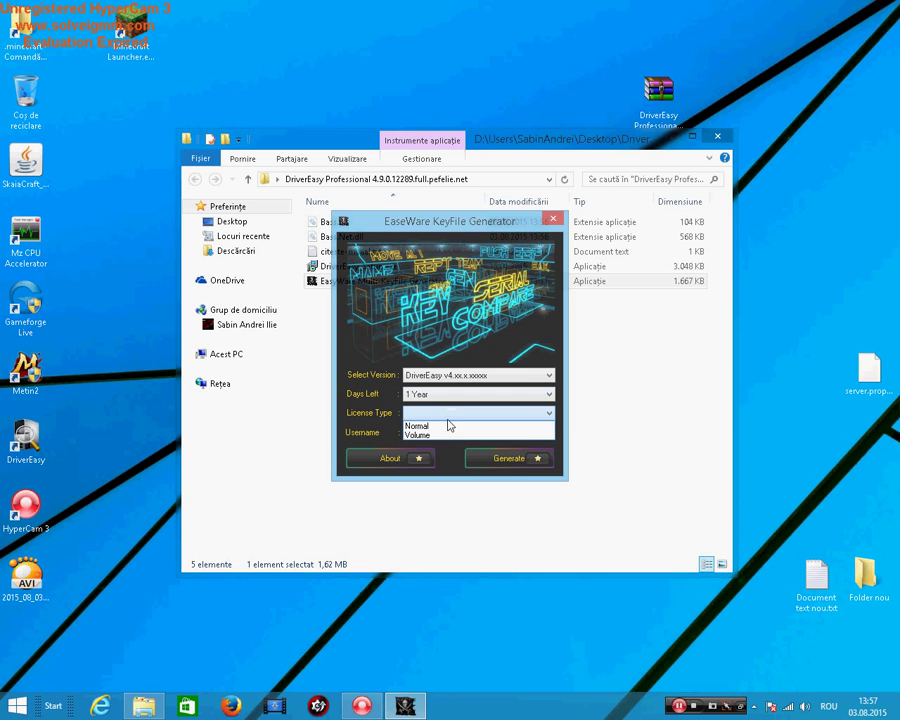
click(443, 426)
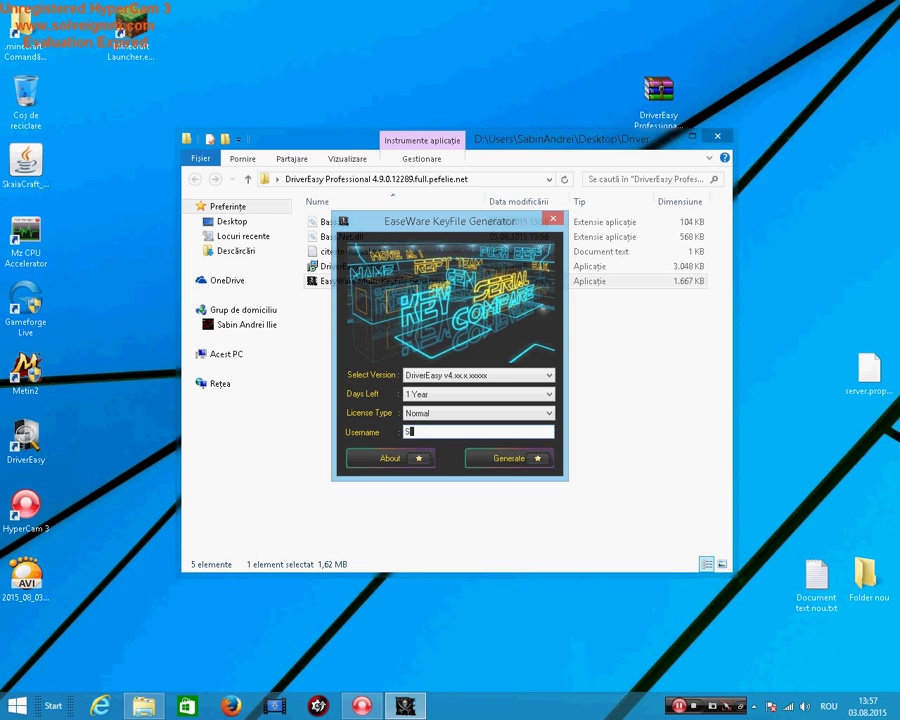
Enter the username, generate the key file and close the generator
text(Sabye)
key(BackSpace)
text(n)
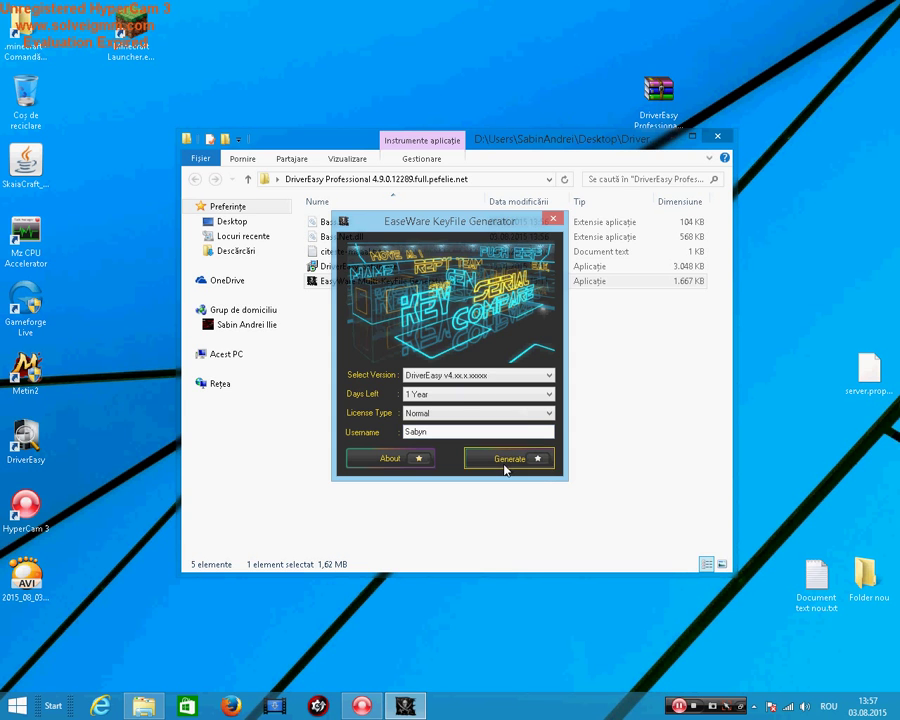
click(505, 467)
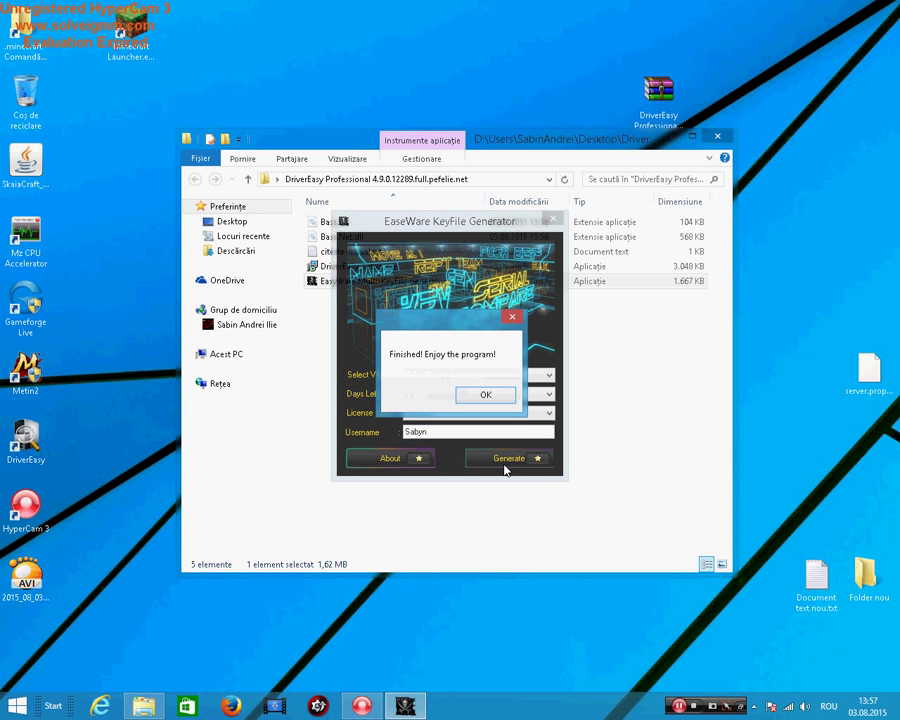
click(475, 396)
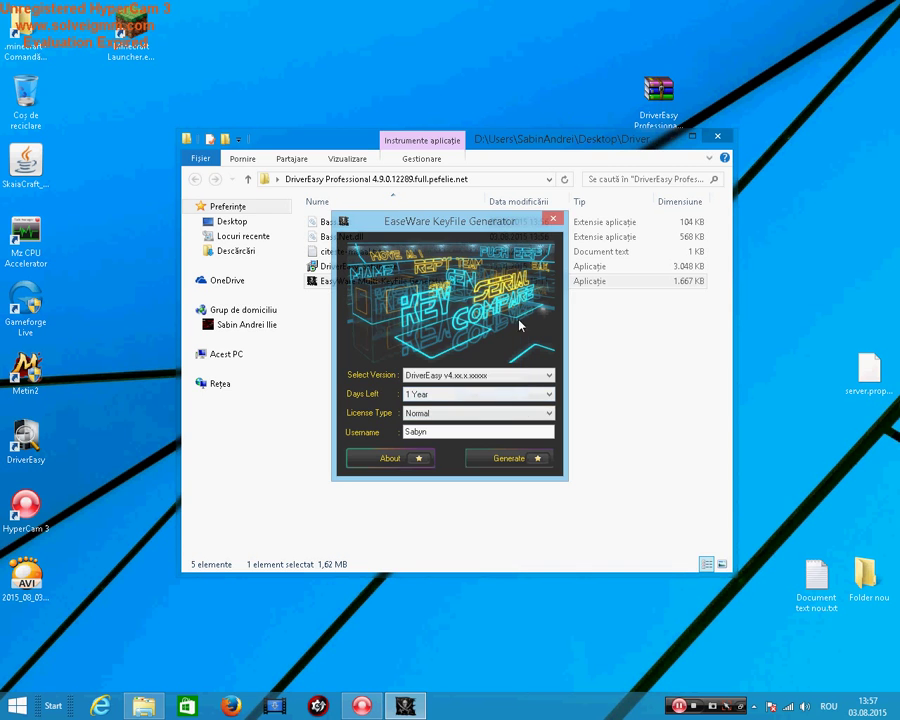
click(554, 220)
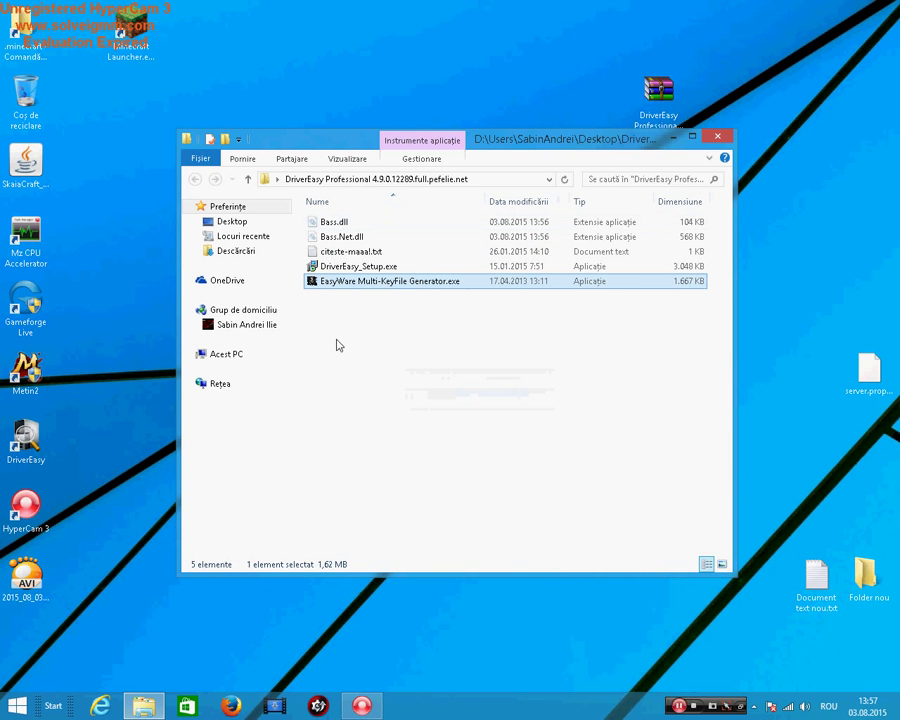
Launch DriverEasy from the desktop, close the folder window and scan the devices for driver updates, repeating the scan
double_click(20, 455)
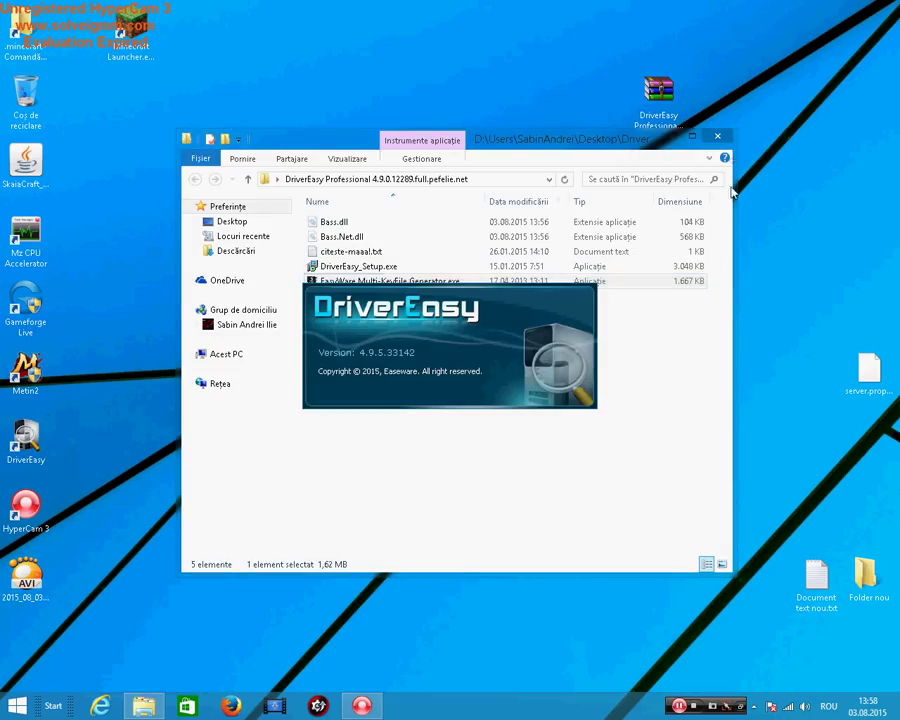
click(716, 137)
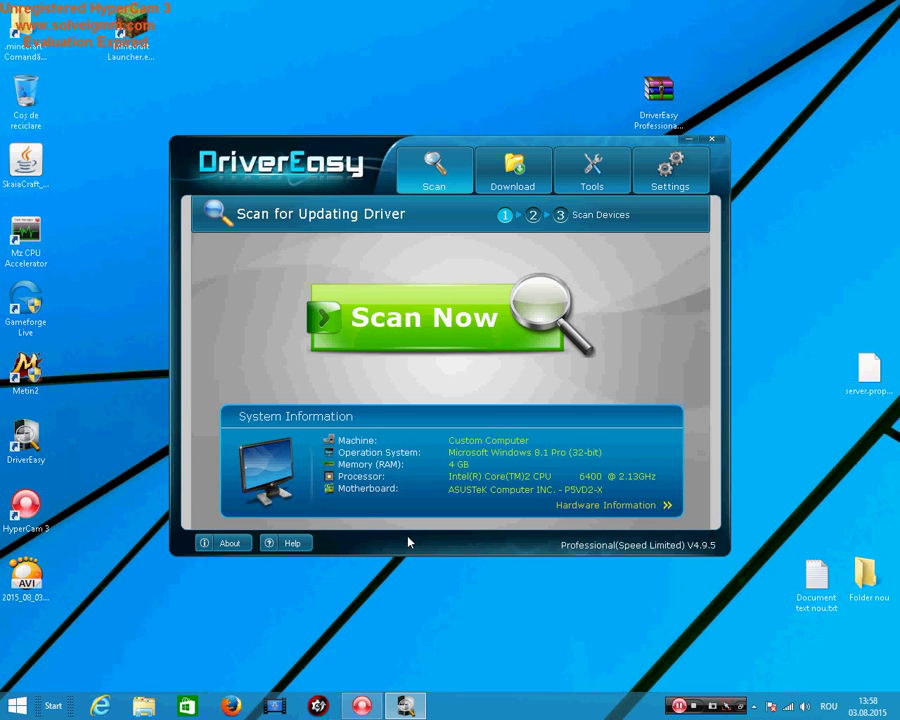
click(430, 314)
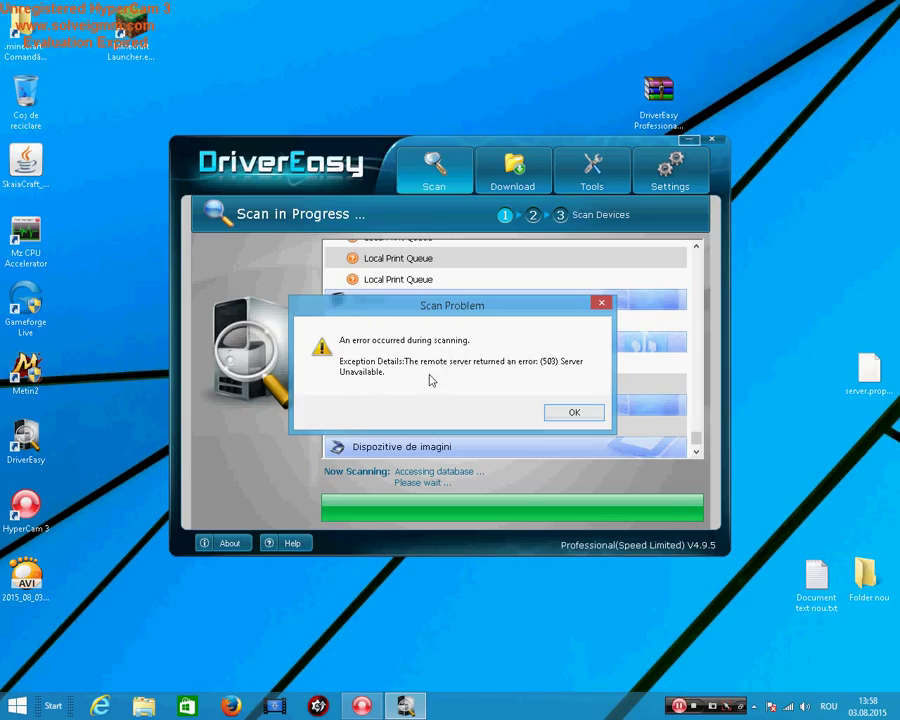
click(568, 411)
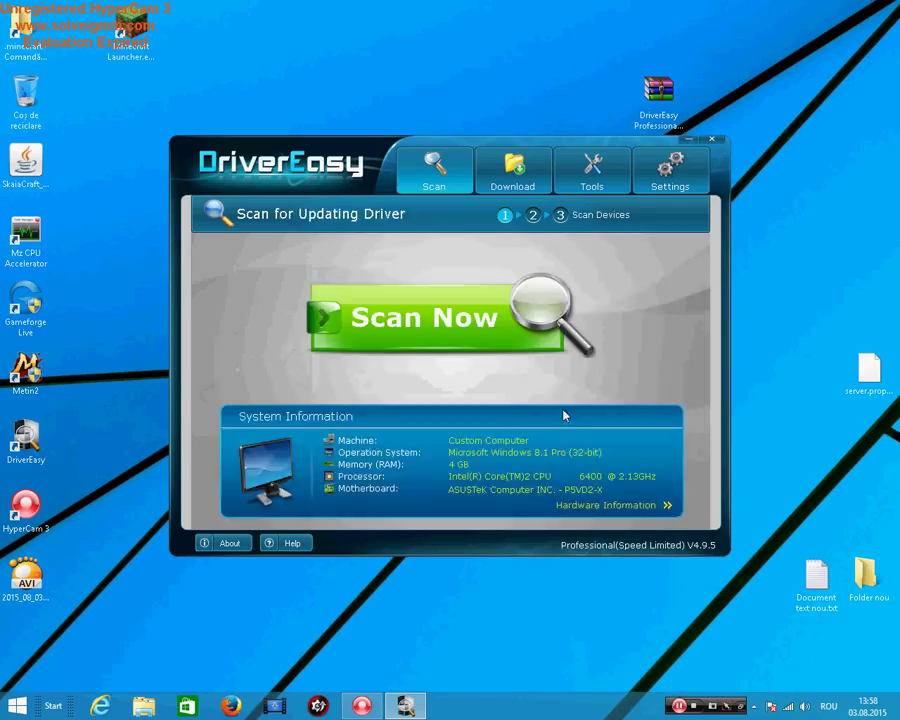
click(374, 302)
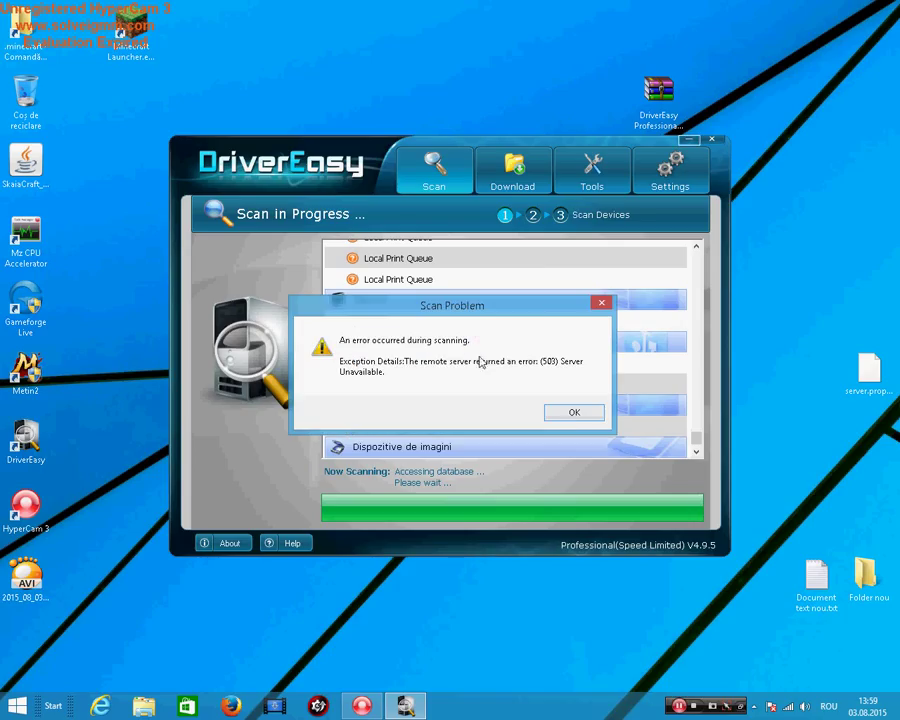
click(573, 415)
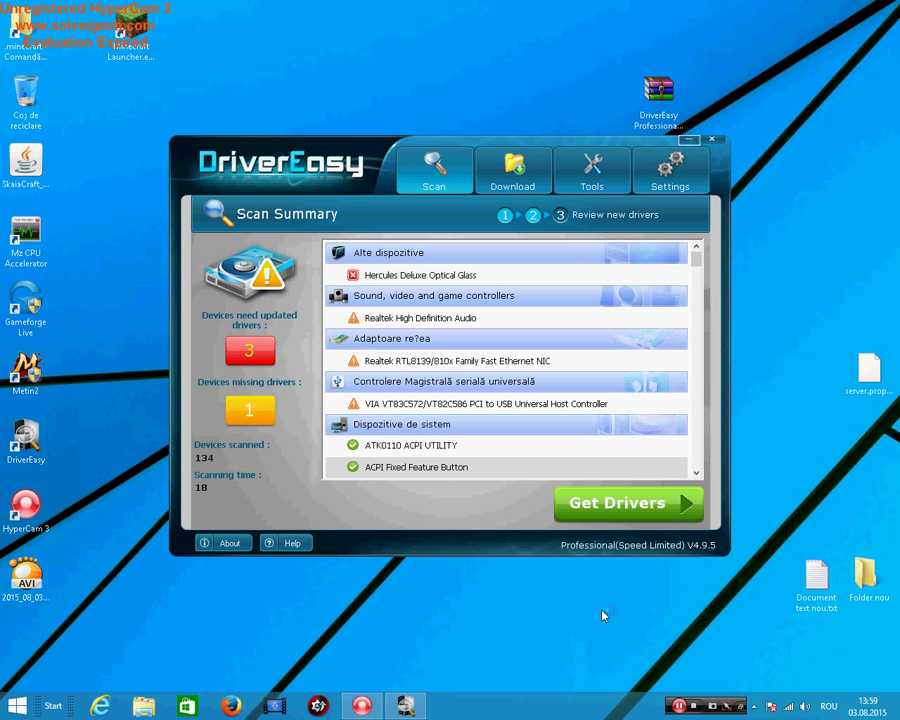
Open the list of drivers to download from the scan summary and expand the unplugged devices group
click(604, 515)
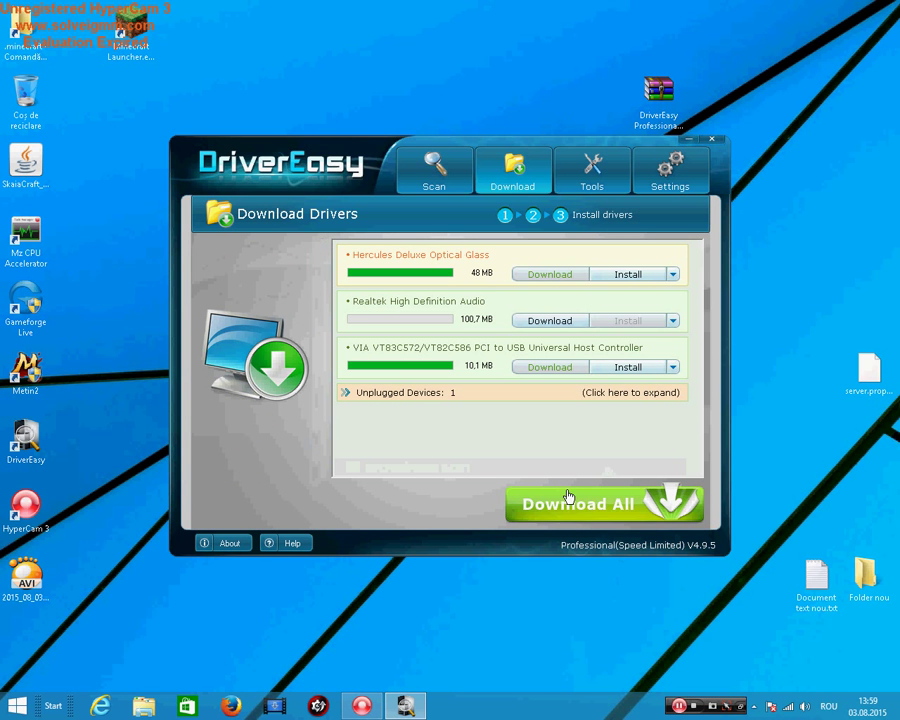
click(448, 394)
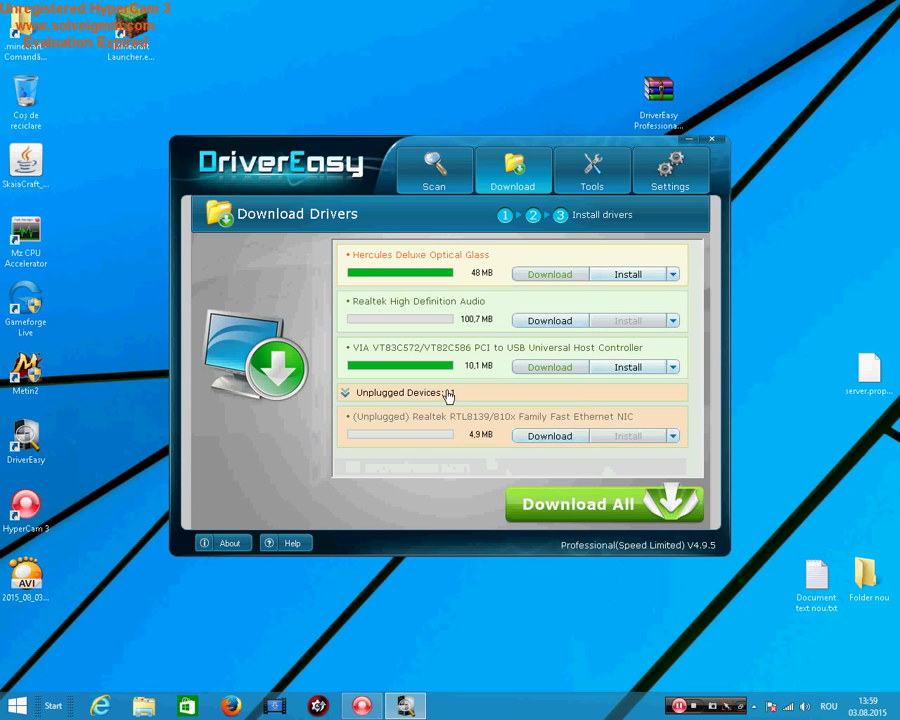
click(393, 396)
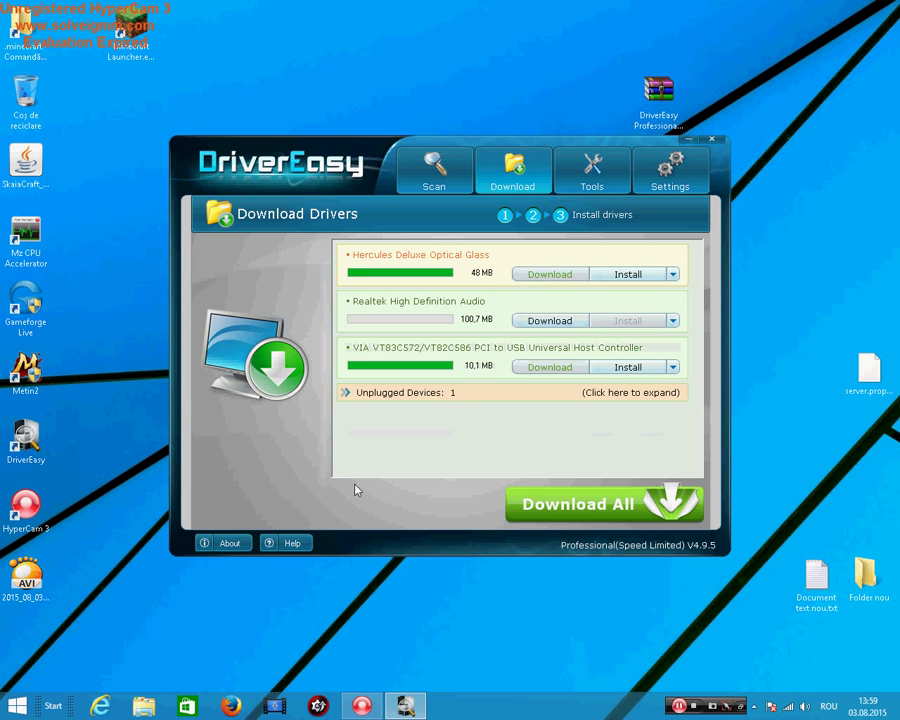
click(344, 396)
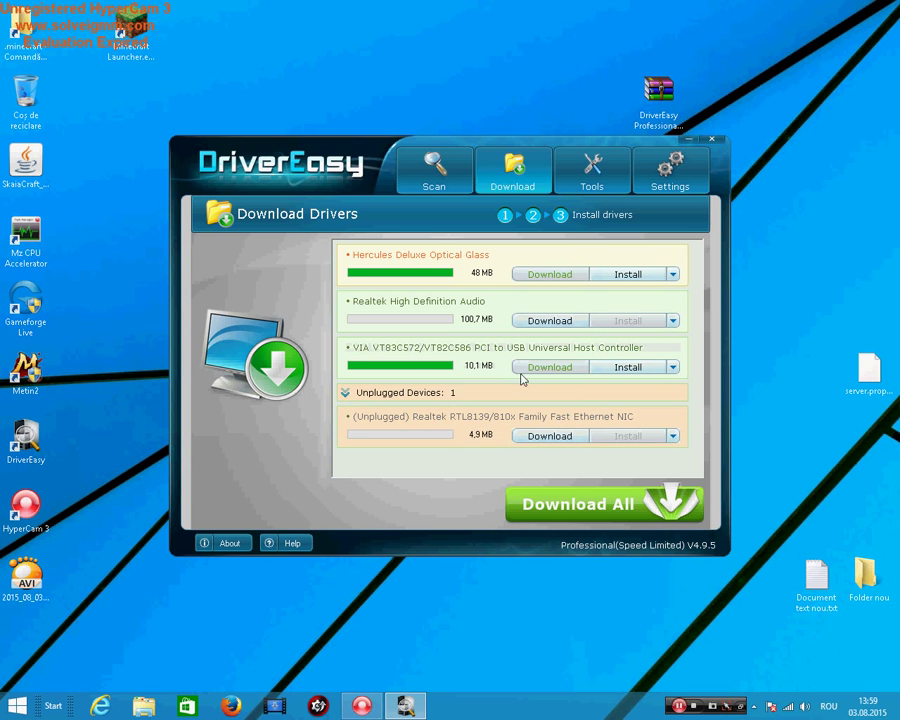
Try repeatedly to download the driver for the unplugged Realtek RTL8139/810x Family Fast Ethernet NIC, dismissing the download problem messages
click(537, 438)
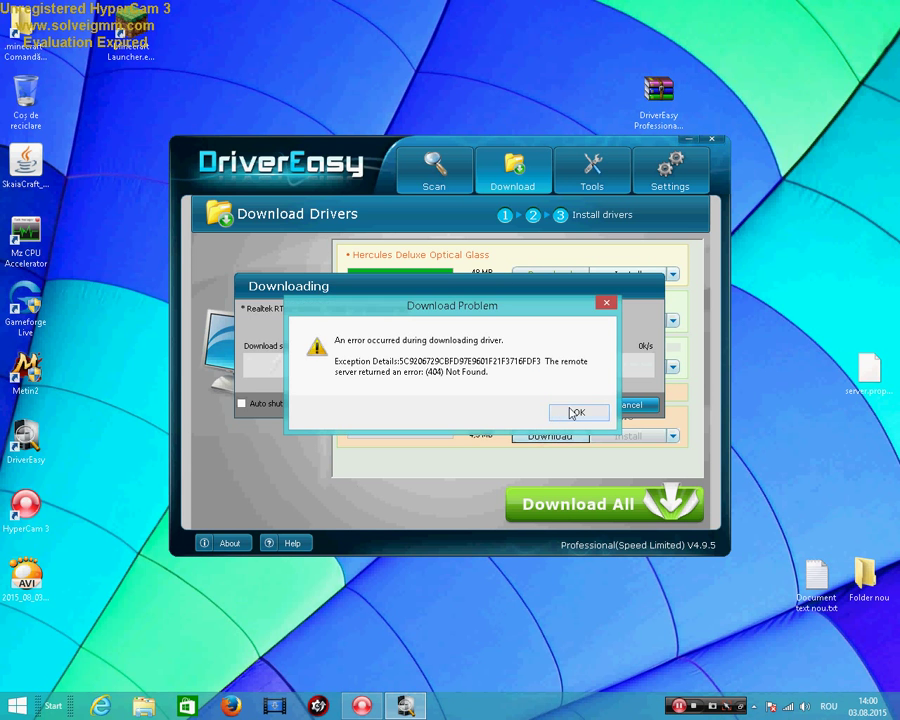
click(573, 413)
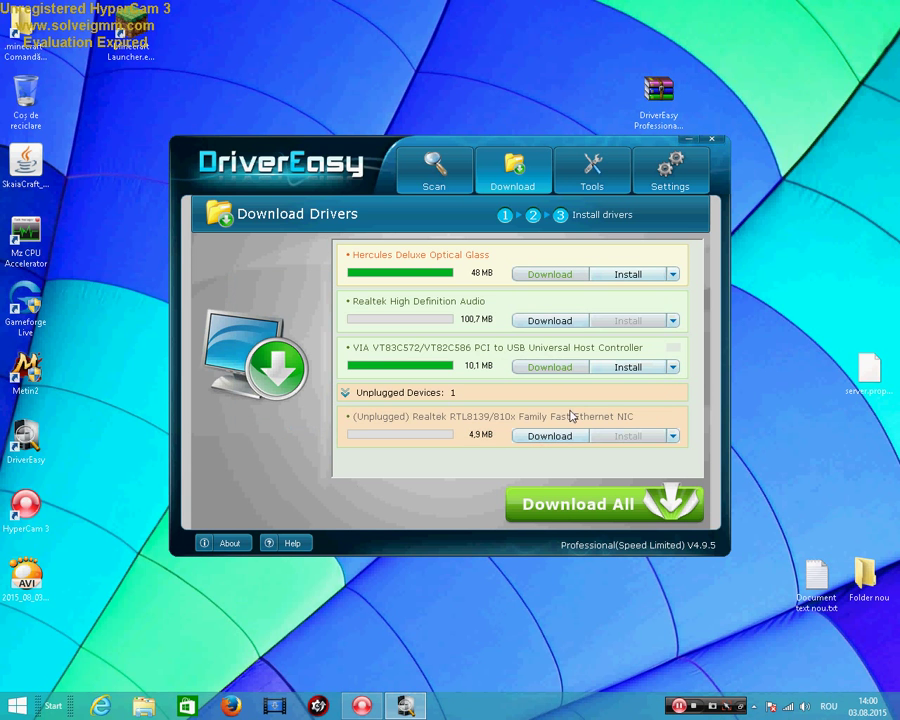
click(553, 435)
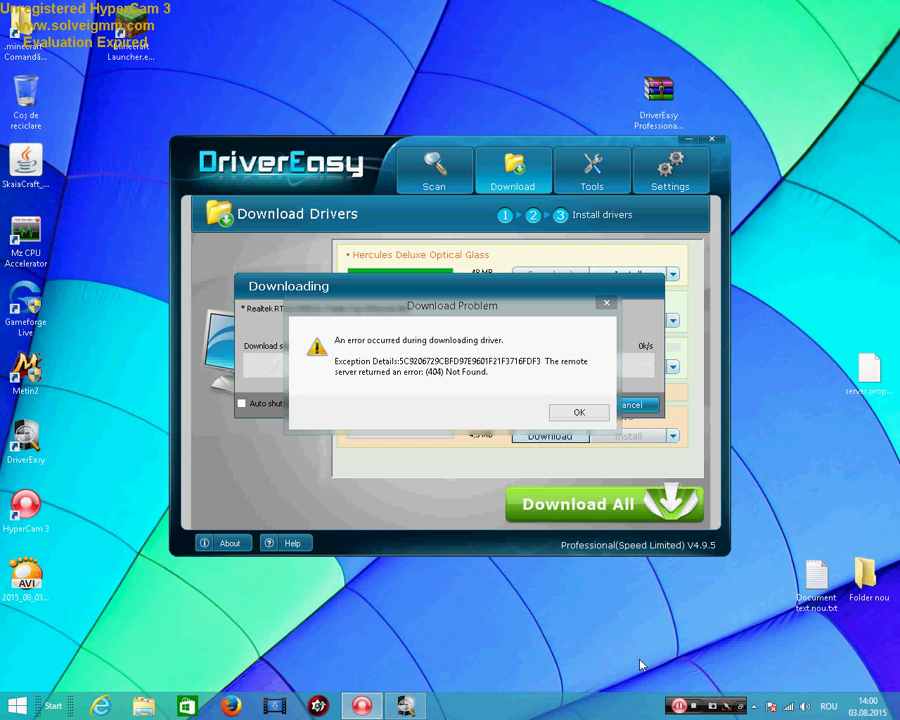
click(679, 706)
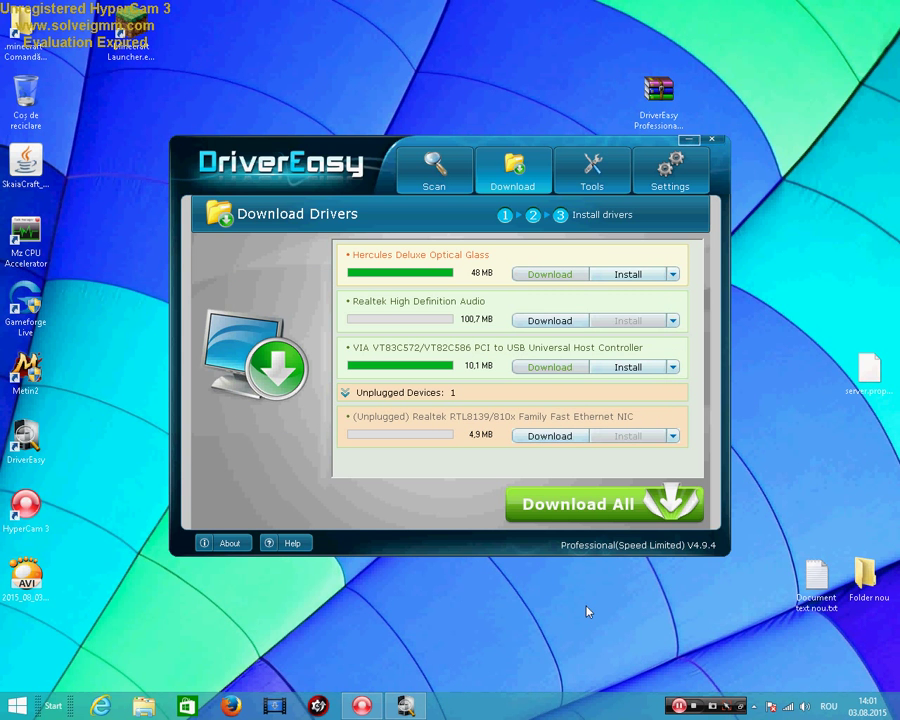
click(549, 441)
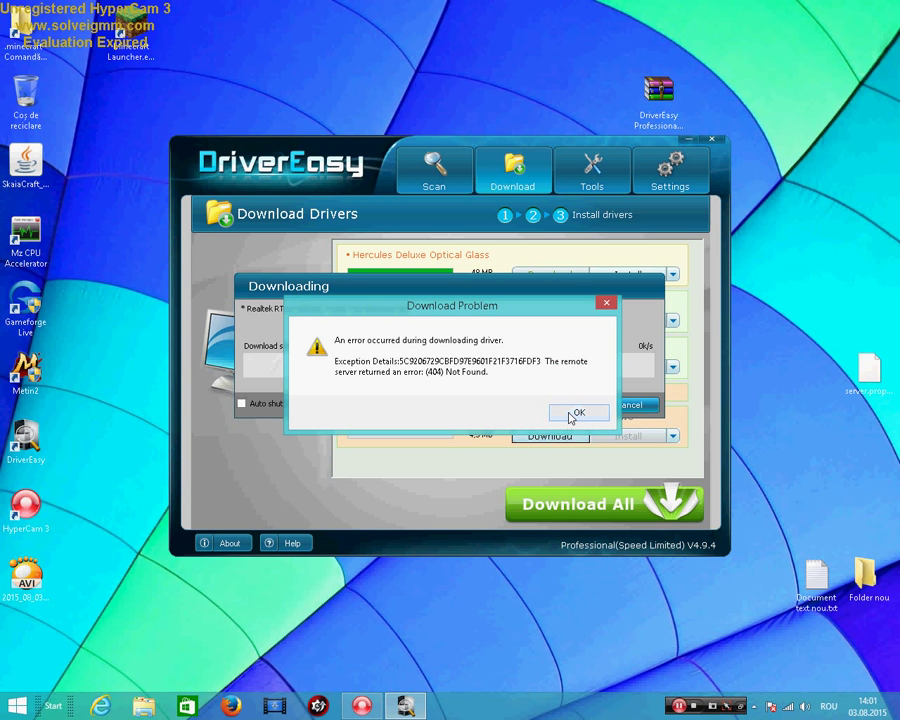
click(576, 413)
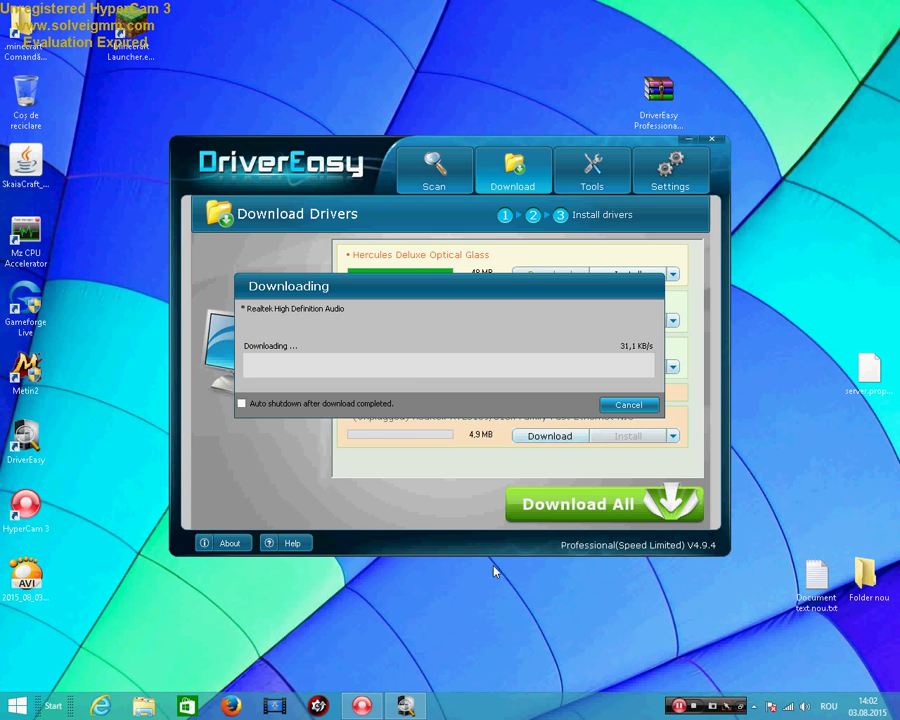
Start downloading the Realtek High Definition Audio driver and move the download progress window clear of the driver list
drag(452, 306, 384, 514)
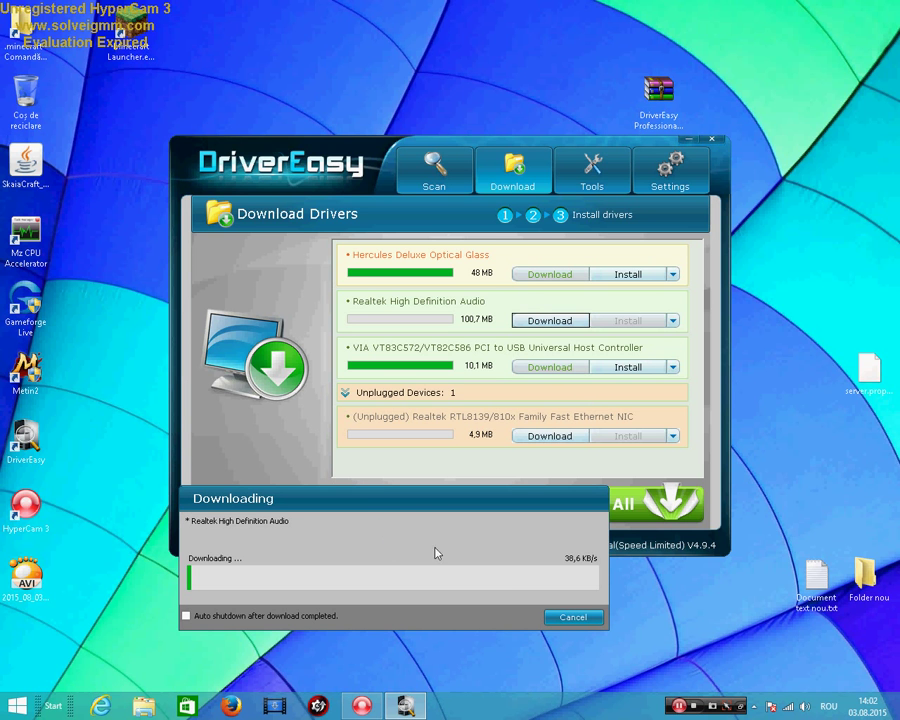
click(678, 706)
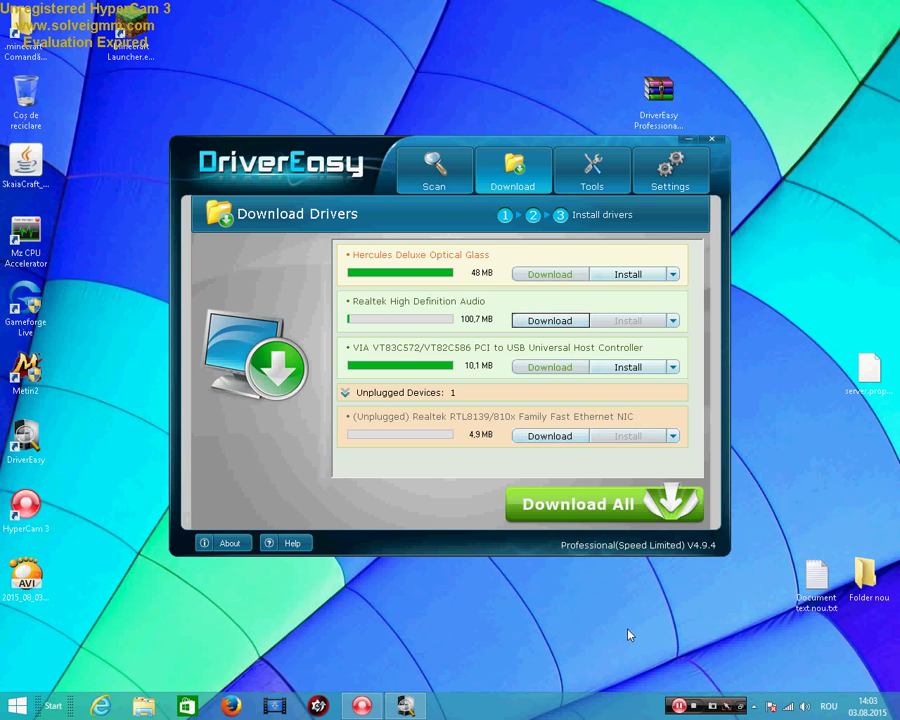
Try to install the VIA VT83C572/VT82C586 PCI to USB Universal Host Controller driver with an automatic restore point, and answer No to successful installation
click(630, 368)
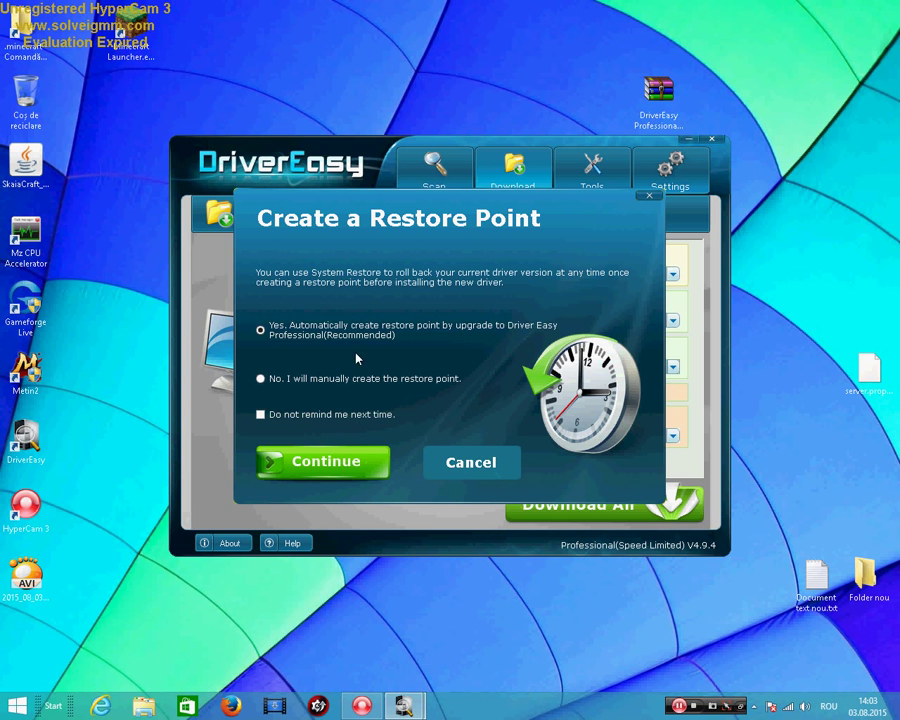
click(324, 470)
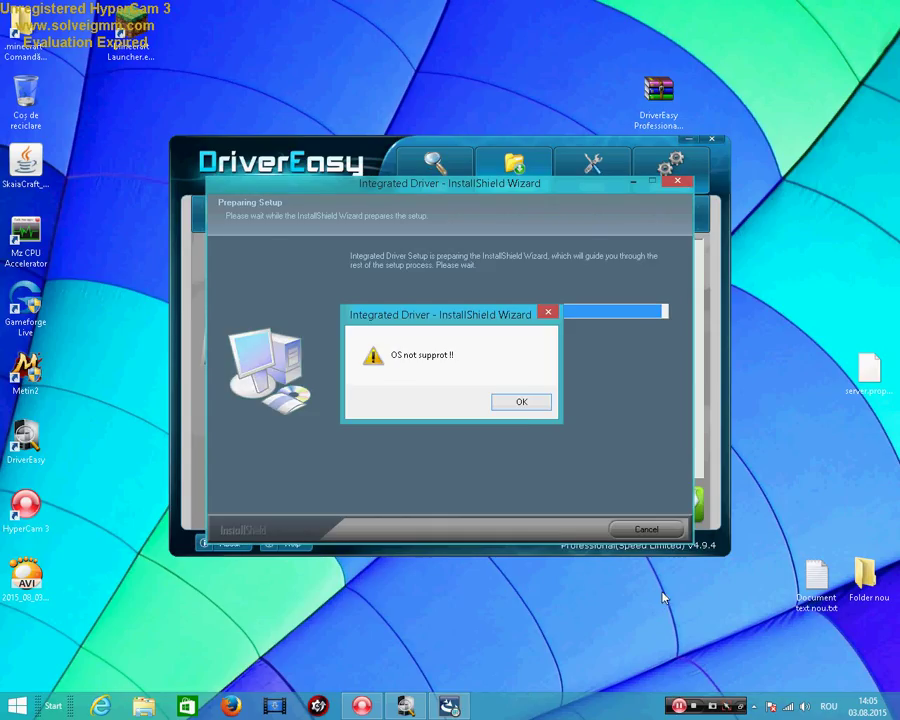
click(521, 403)
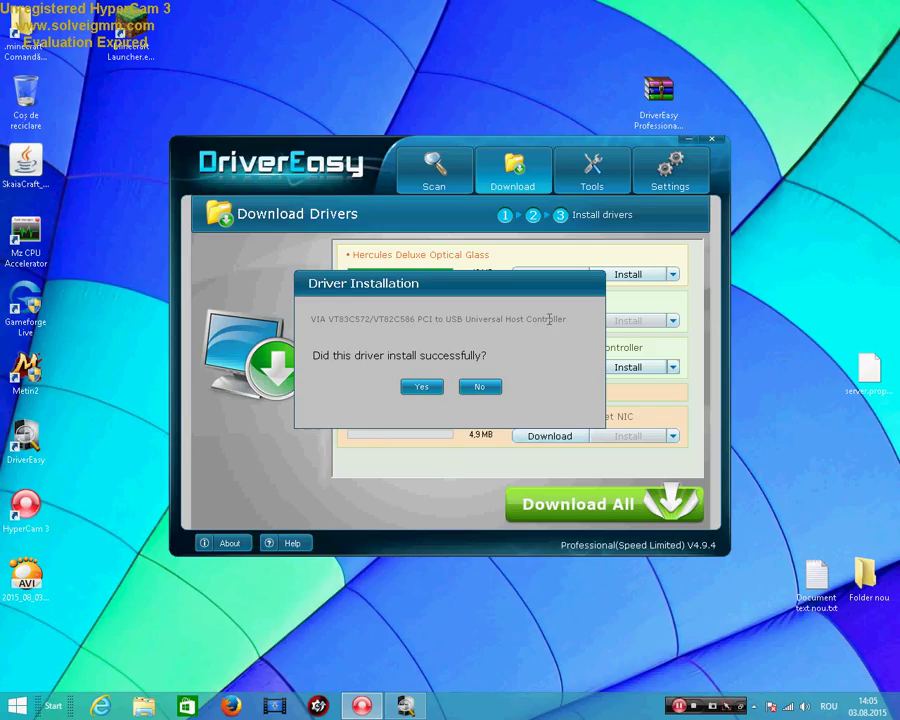
click(474, 387)
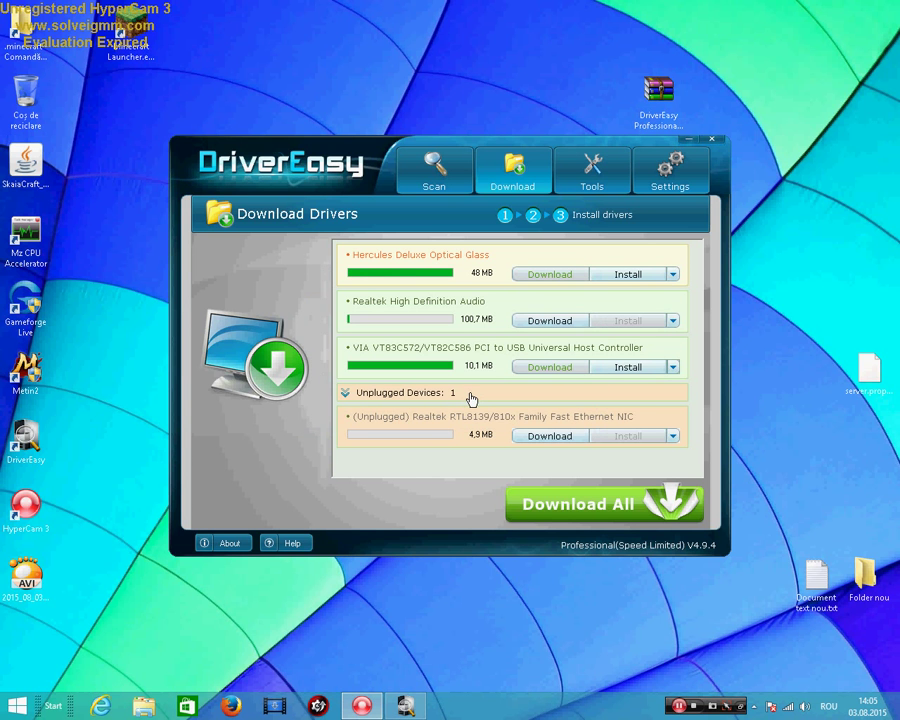